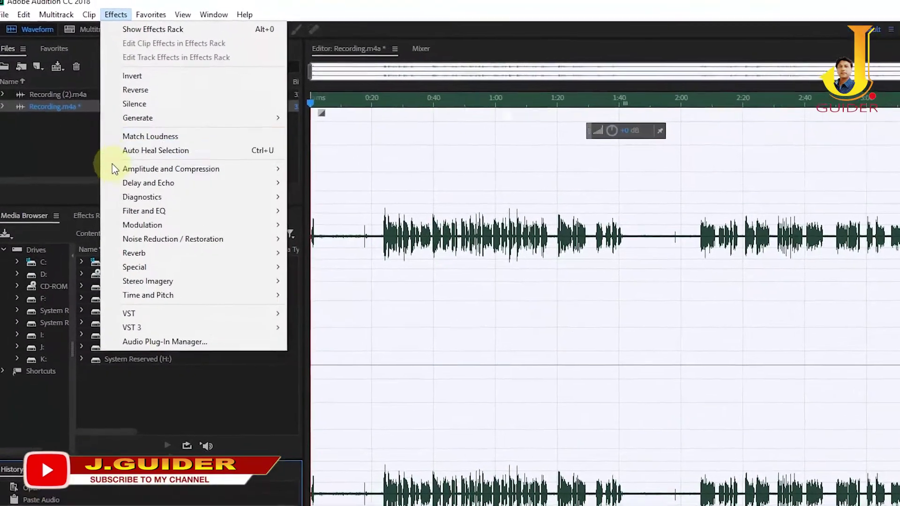
- Open the Dynamics effect from Amplitude and Compression for Recording.m4a and choose the (Default) preset
{"action": "mouse_move", "coordinate": [164, 170]}
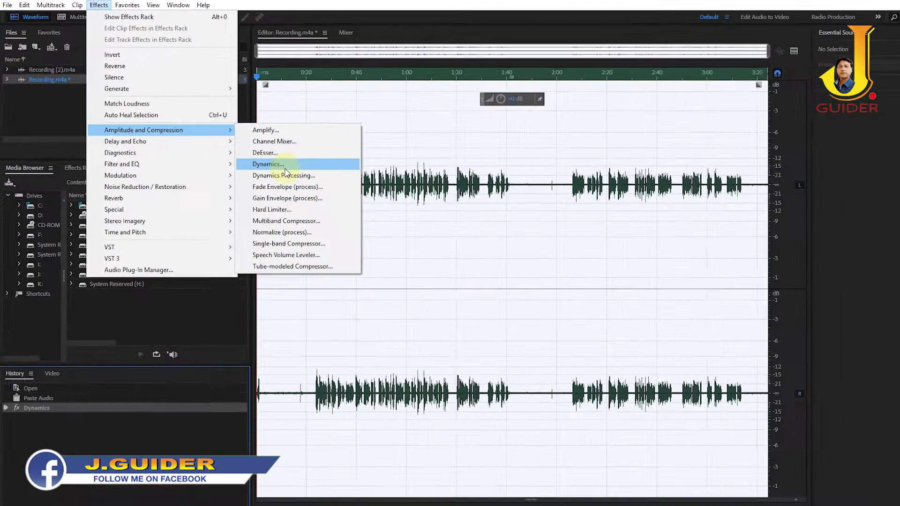
{"action": "left_click", "coordinate": [384, 242]}
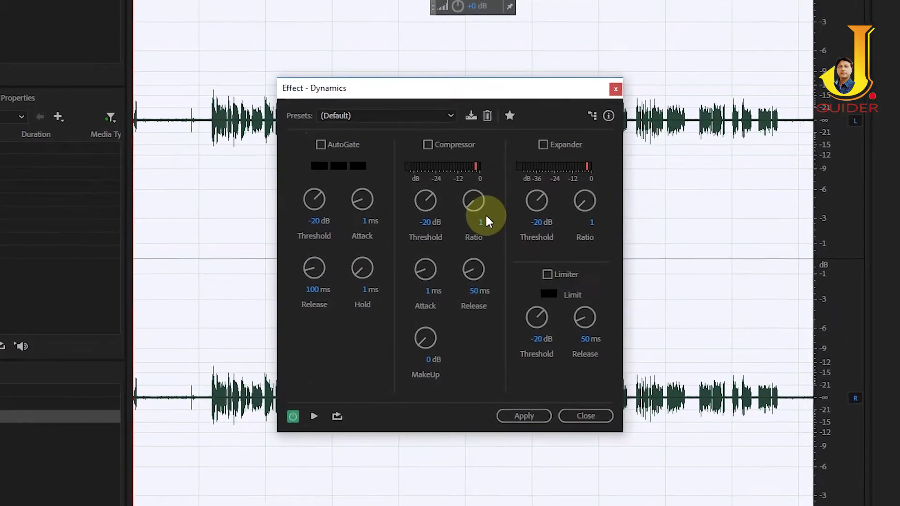
{"action": "left_click", "coordinate": [367, 116]}
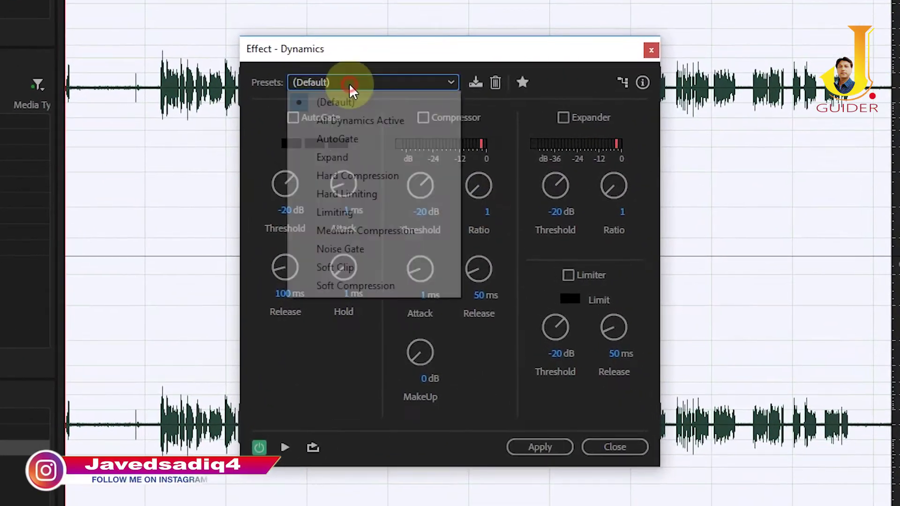
{"action": "left_click", "coordinate": [367, 102]}
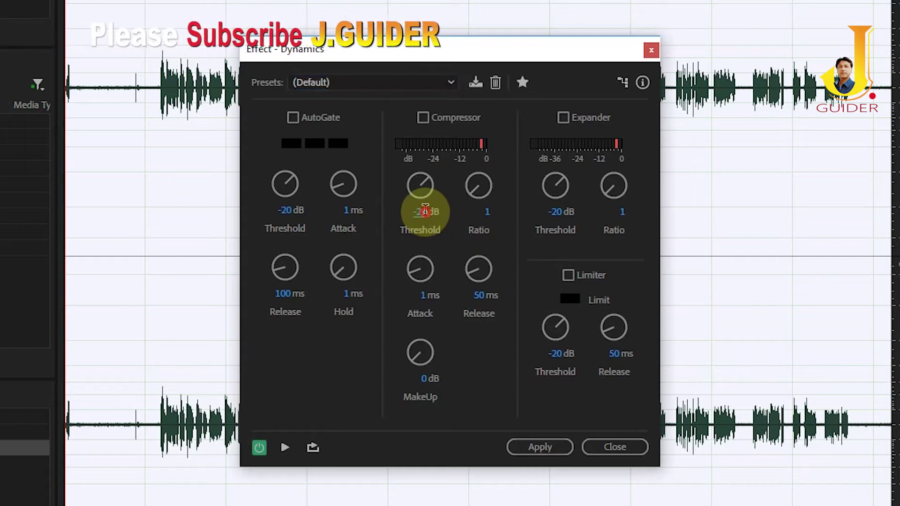
- Set the compressor's threshold to -22 dB and its ratio to 4 in the Dynamics effect
{"action": "left_click", "coordinate": [426, 214]}
{"action": "type", "text": "-"}
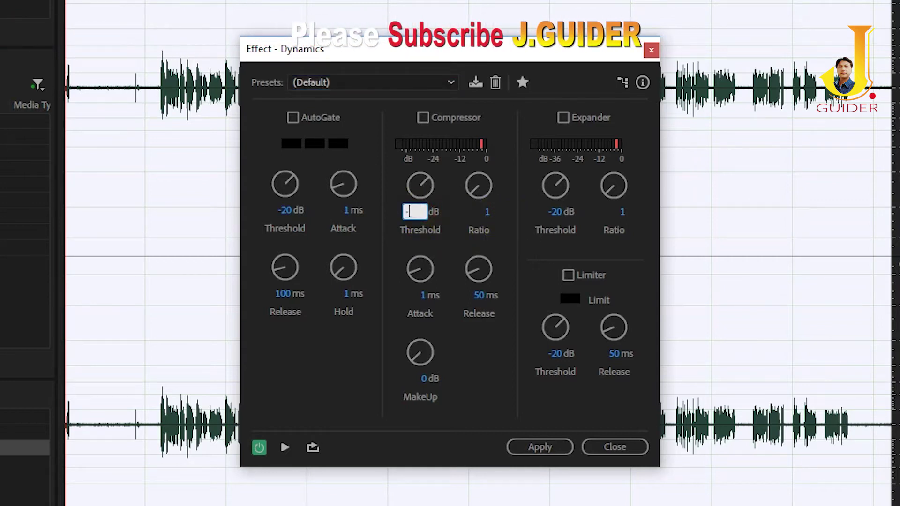
{"action": "type", "text": "22"}
{"action": "left_click", "coordinate": [490, 217]}
{"action": "type", "text": "4"}
- Set the limiter's threshold to -14.8 dB and its release to 73.5 ms
{"action": "left_click", "coordinate": [558, 354]}
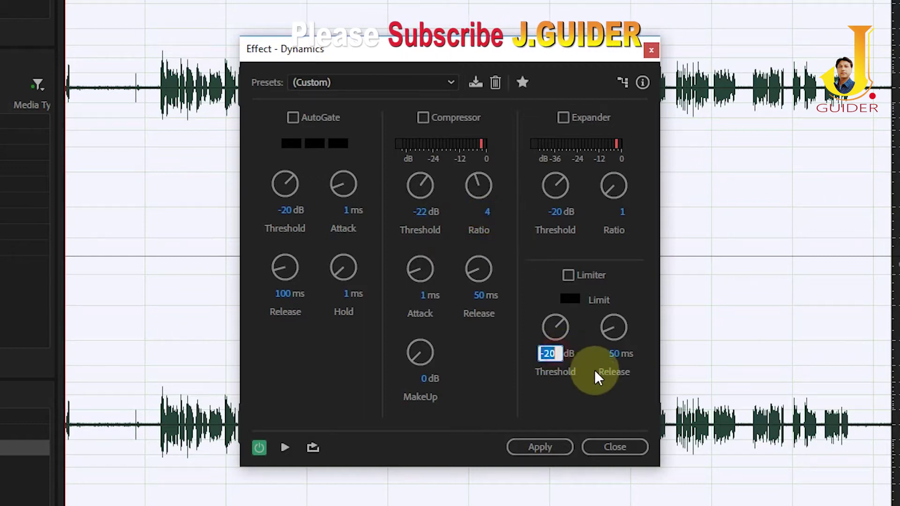
{"action": "type", "text": "-14.8"}
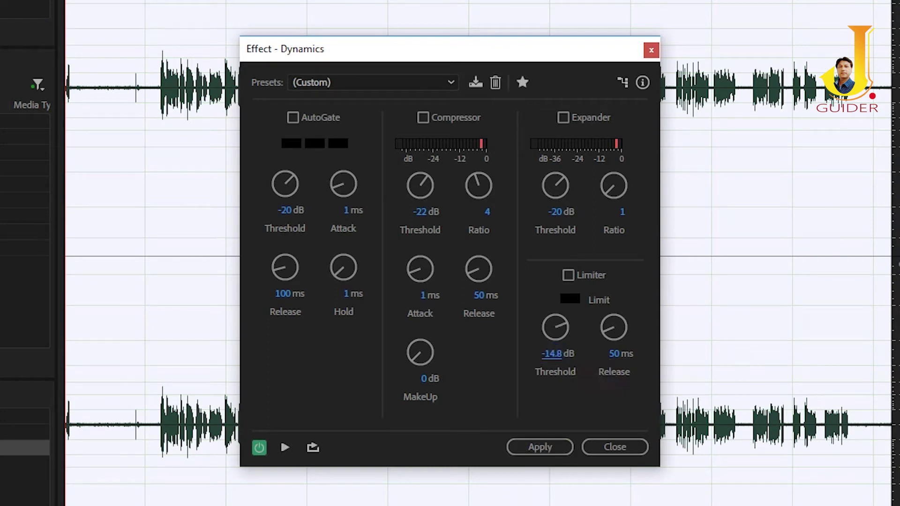
{"action": "left_click", "coordinate": [616, 354]}
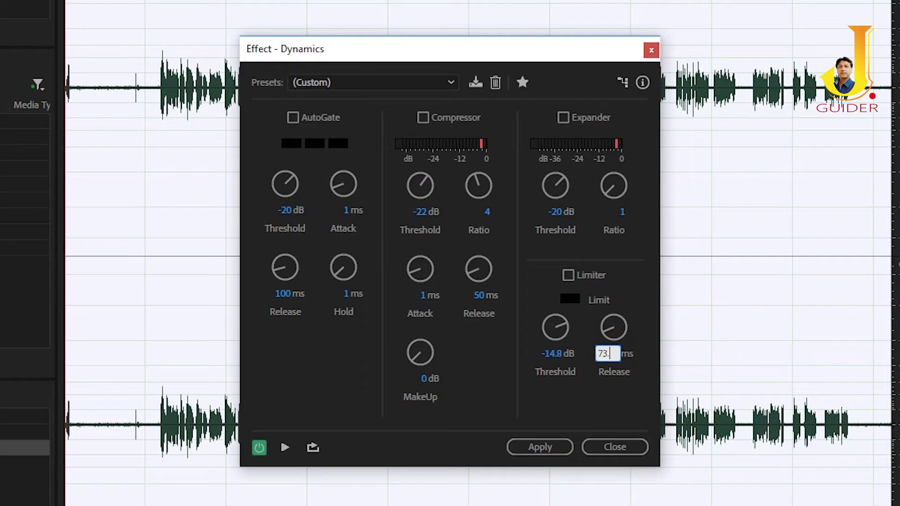
- Set the compressor's MakeUp gain to 6.2 dB
{"action": "left_click_drag", "start_coordinate": [421, 379], "coordinate": [424, 382]}
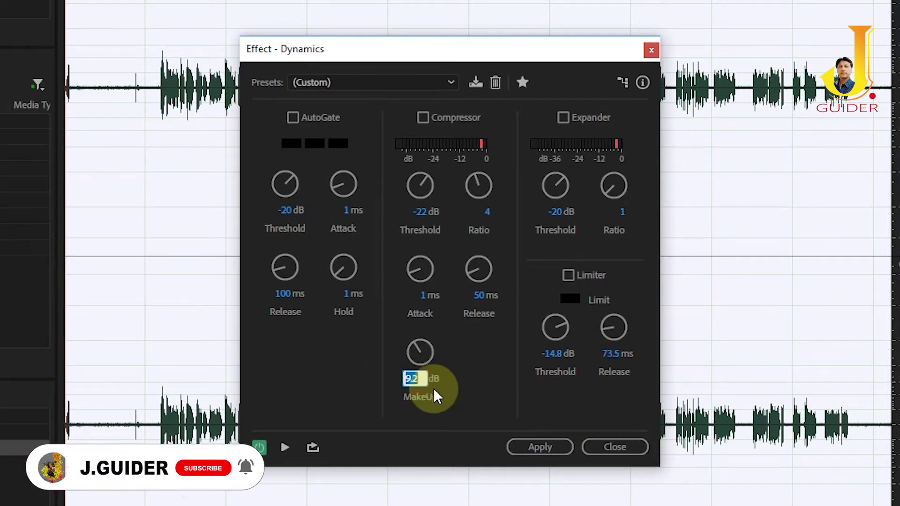
{"action": "type", "text": "6"}
{"action": "left_click", "coordinate": [302, 403]}
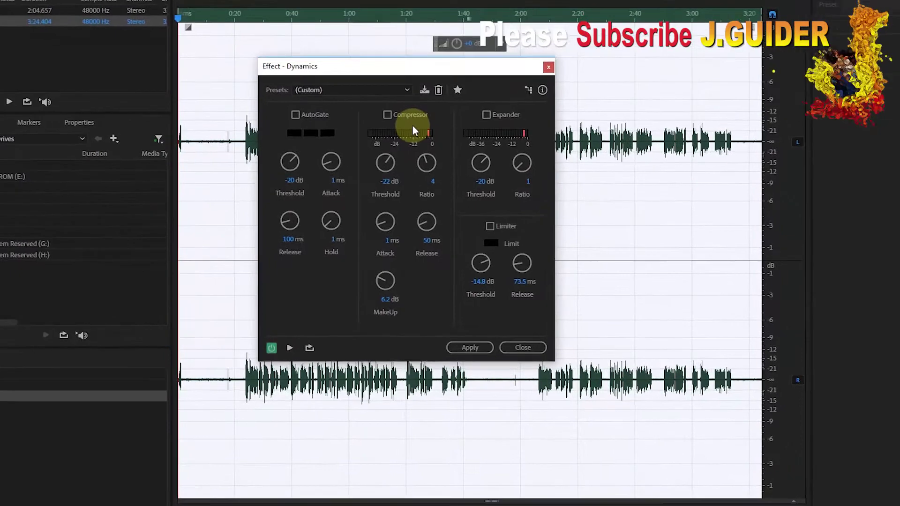
- Enable the compressor and apply the Dynamics effect to the whole recording
{"action": "left_click", "coordinate": [387, 115]}
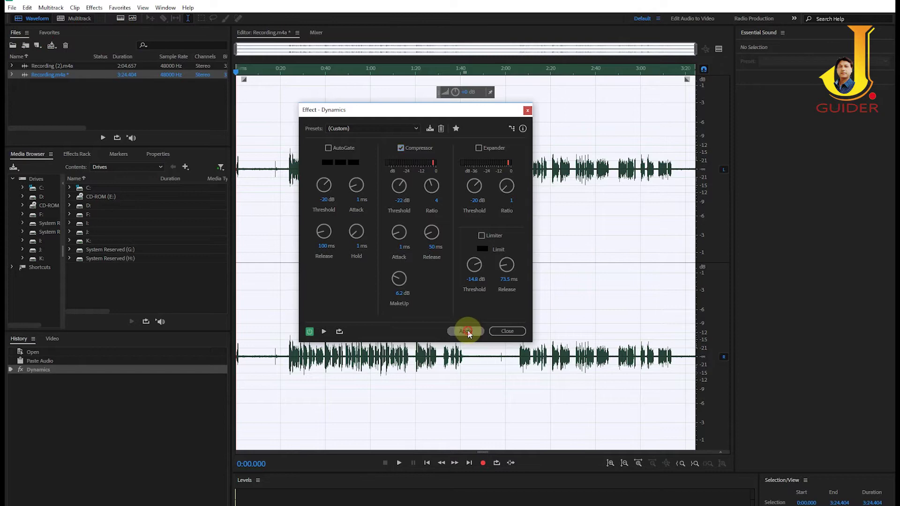
{"action": "left_click", "coordinate": [478, 380]}
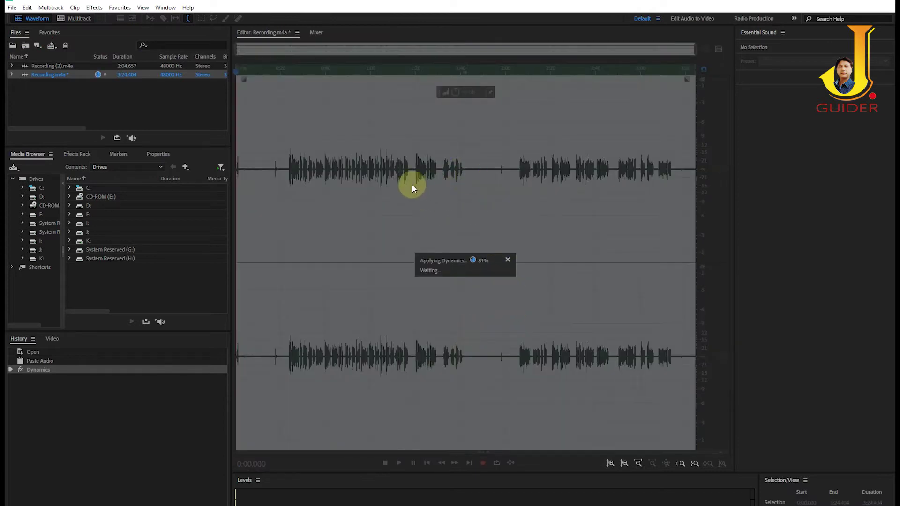
{"action": "left_click", "coordinate": [512, 174]}
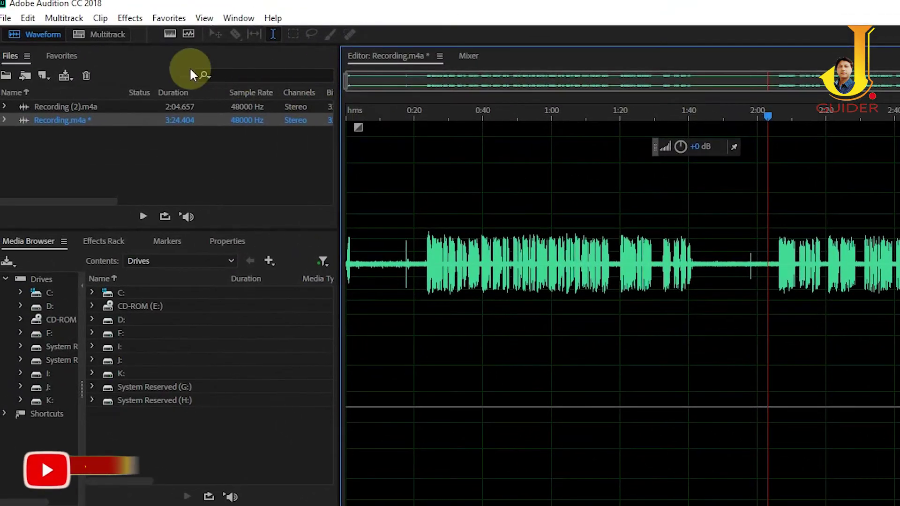
- Apply Adaptive Noise Reduction from the Noise Reduction / Restoration effects to the recording
{"action": "left_click", "coordinate": [167, 21]}
{"action": "mouse_move", "coordinate": [130, 18]}
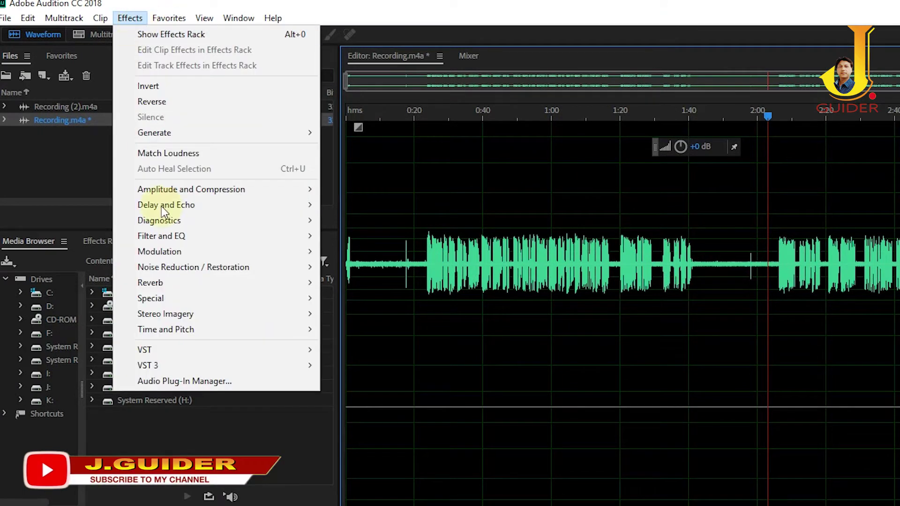
{"action": "mouse_move", "coordinate": [197, 268]}
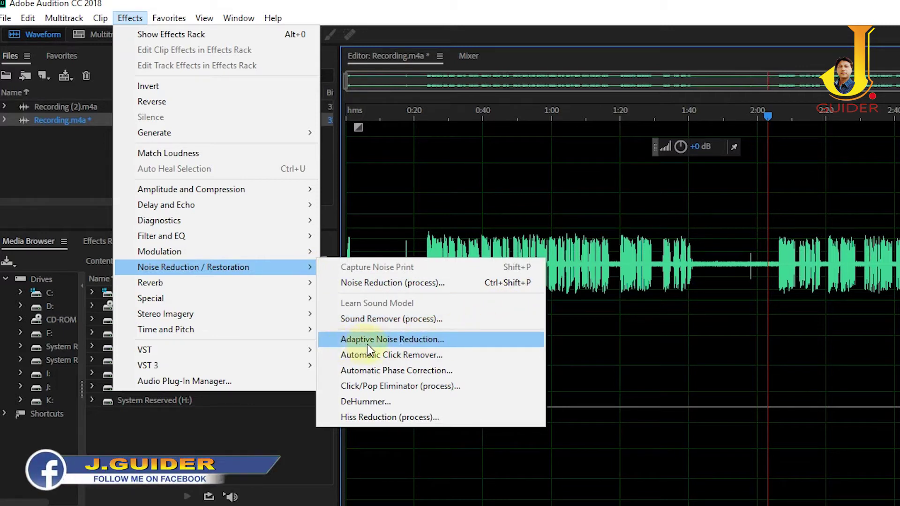
{"action": "left_click", "coordinate": [418, 340]}
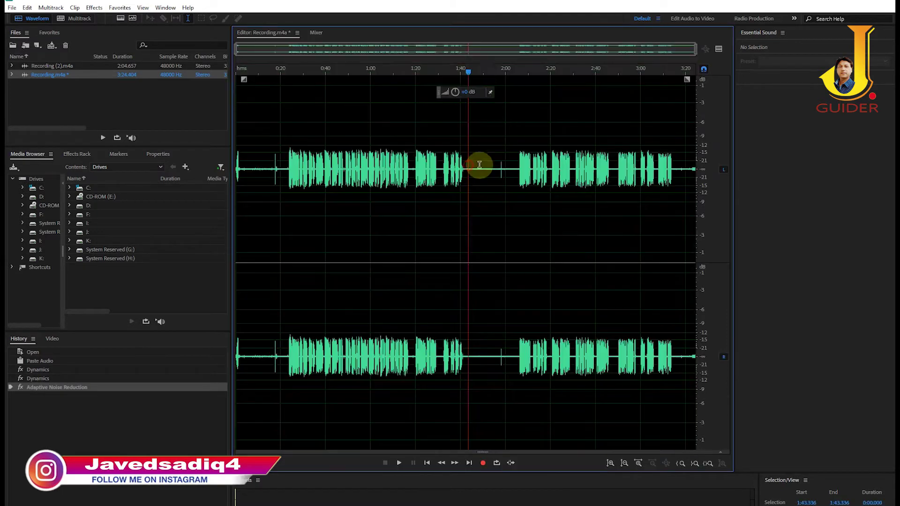
- Check the silent gap between the two speech sections and play the recording briefly from about 1:01
{"action": "left_click_drag", "start_coordinate": [469, 165], "coordinate": [516, 170]}
{"action": "left_click", "coordinate": [518, 174]}
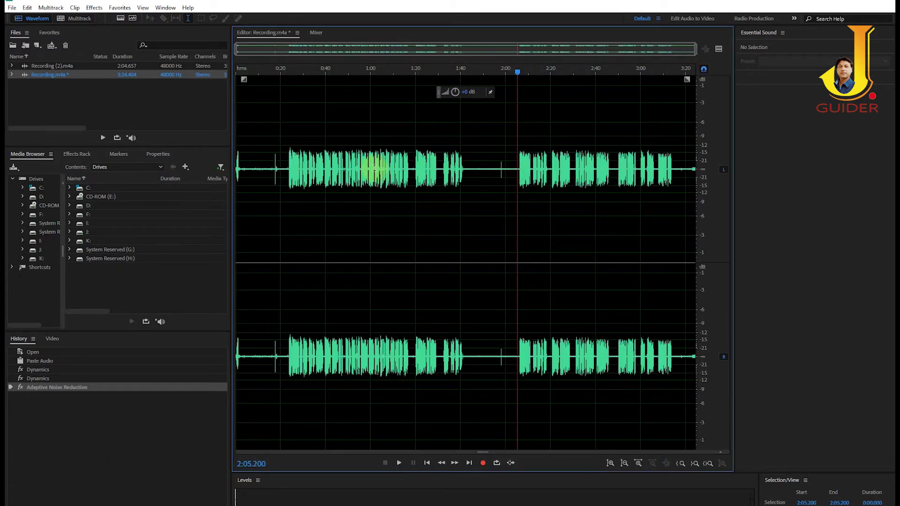
{"action": "key", "text": "space"}
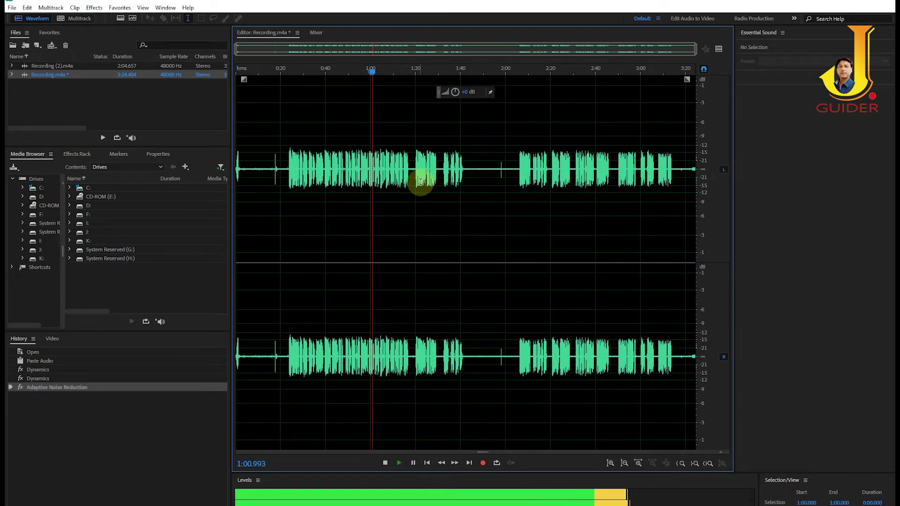
{"action": "key", "text": "space"}
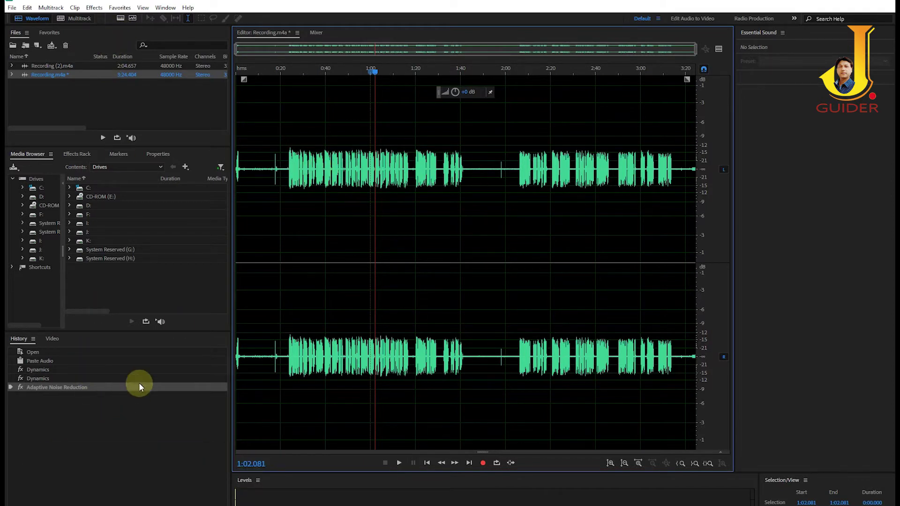
- Show the Effects Rack and play the recording briefly from about 0:54
{"action": "left_click", "coordinate": [71, 155]}
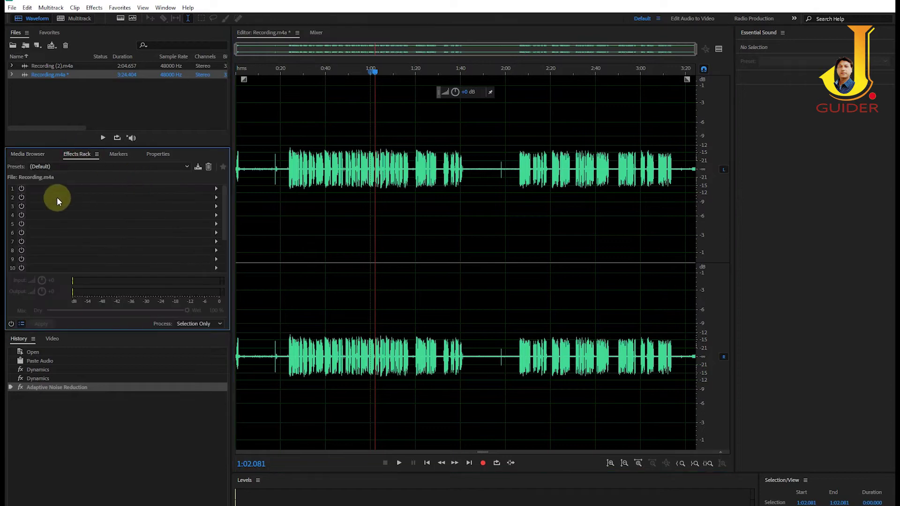
{"action": "left_click", "coordinate": [217, 193]}
{"action": "left_click", "coordinate": [358, 177]}
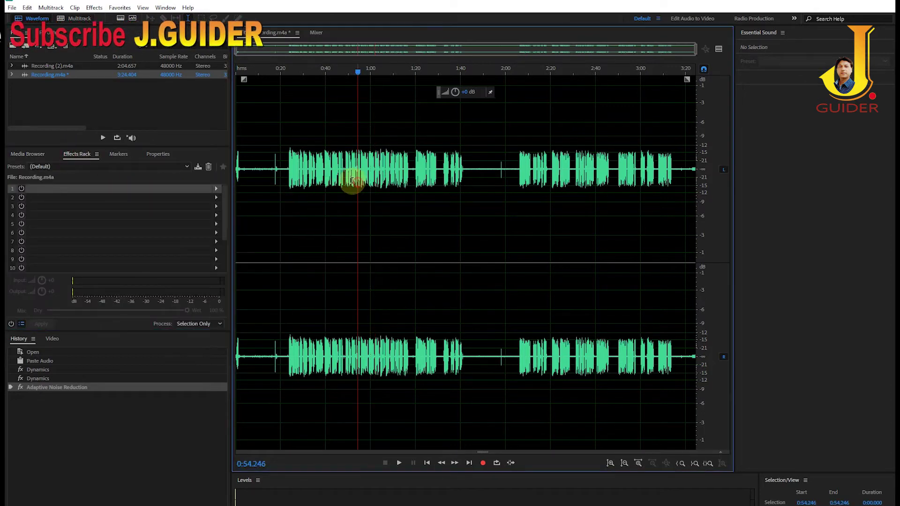
{"action": "key", "text": "space"}
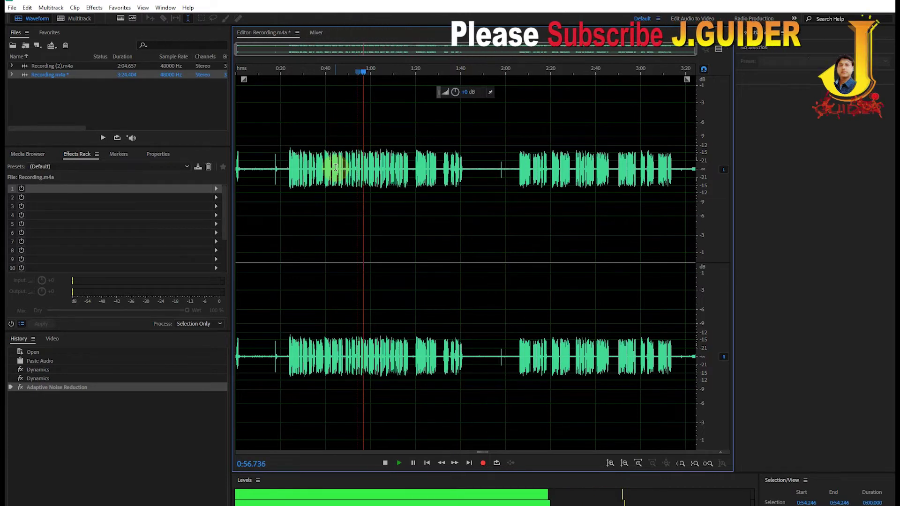
{"action": "key", "text": "space"}
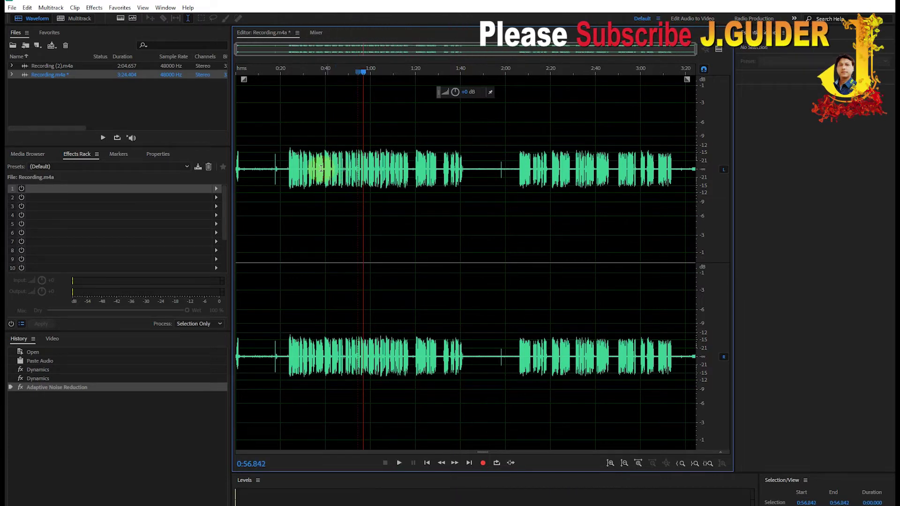
- Add a Graphic Equalizer (10 Bands) to slot 1 of the Effects Rack
{"action": "left_click", "coordinate": [217, 190]}
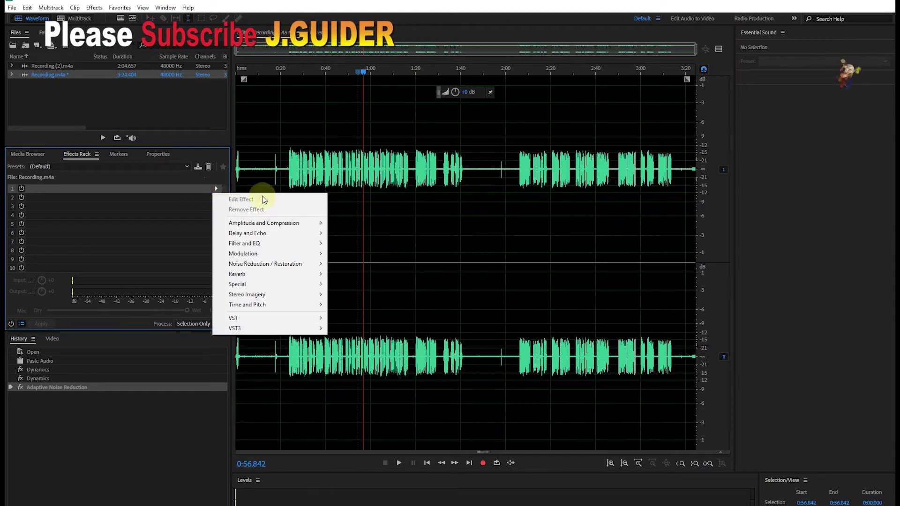
{"action": "mouse_move", "coordinate": [263, 245]}
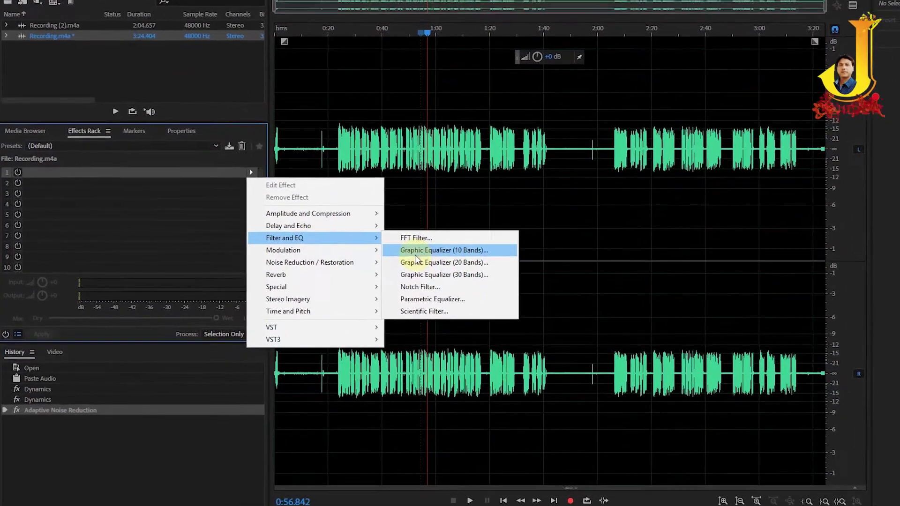
{"action": "left_click", "coordinate": [466, 252]}
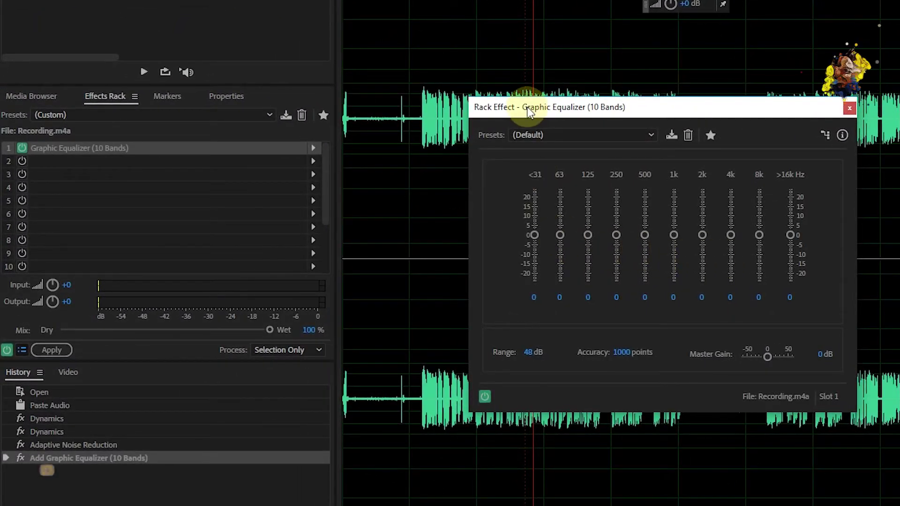
- Raise the equalizer's 4k and 8k bands to 6.9 each while previewing the sound, and close the effect window
{"action": "key", "text": "space"}
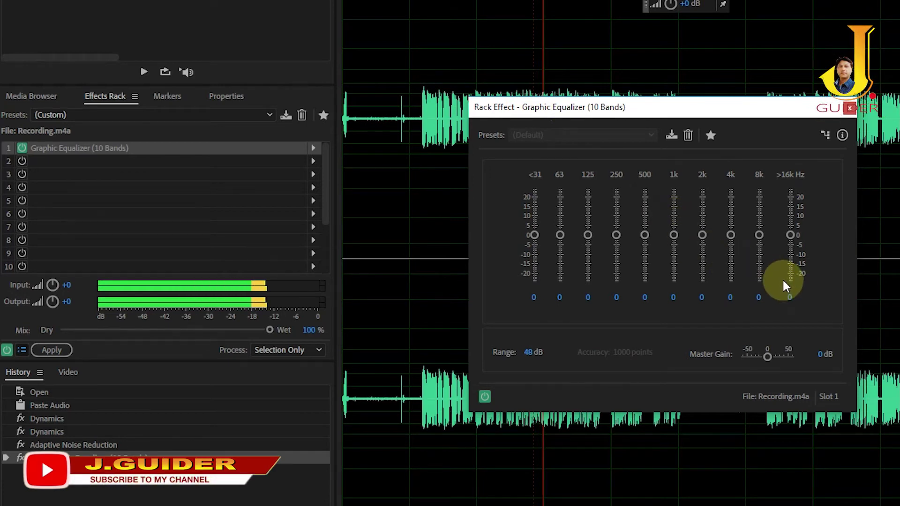
{"action": "key", "text": "space"}
{"action": "left_click_drag", "start_coordinate": [760, 234], "coordinate": [761, 219]}
{"action": "key", "text": "space"}
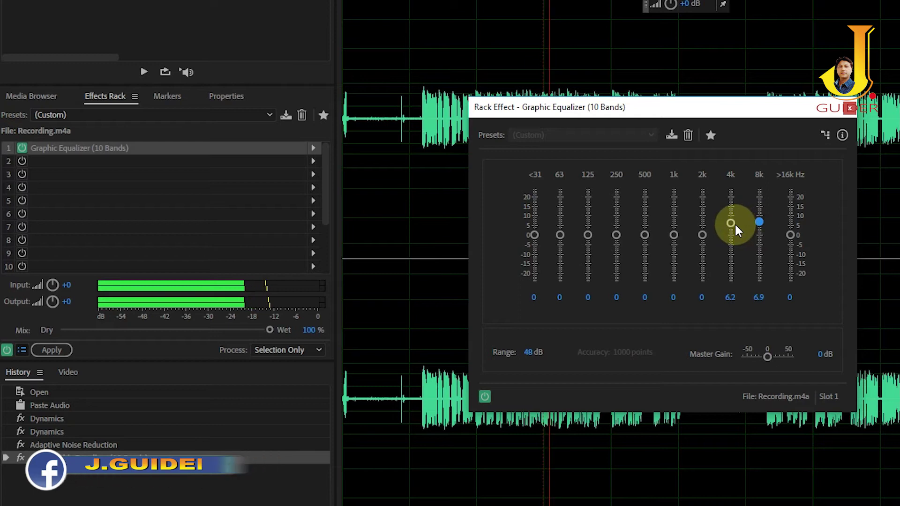
{"action": "left_click_drag", "start_coordinate": [739, 225], "coordinate": [760, 223]}
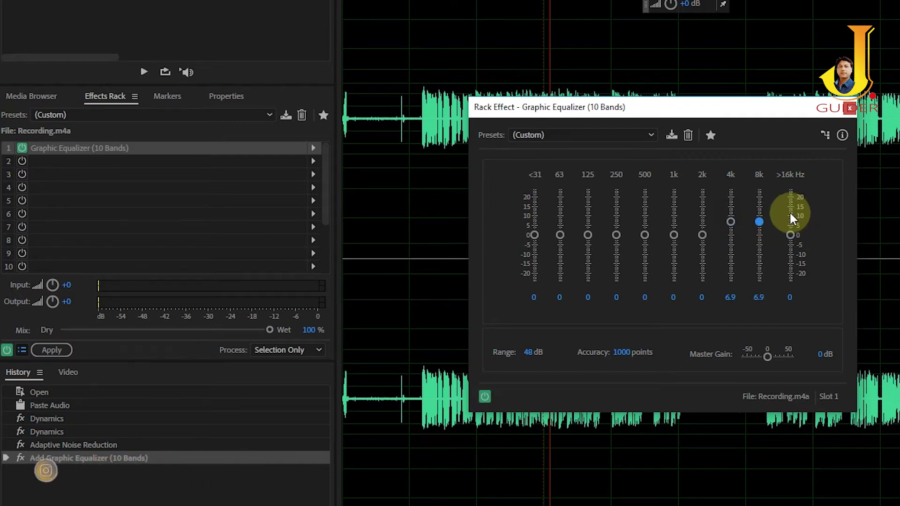
{"action": "left_click", "coordinate": [850, 110]}
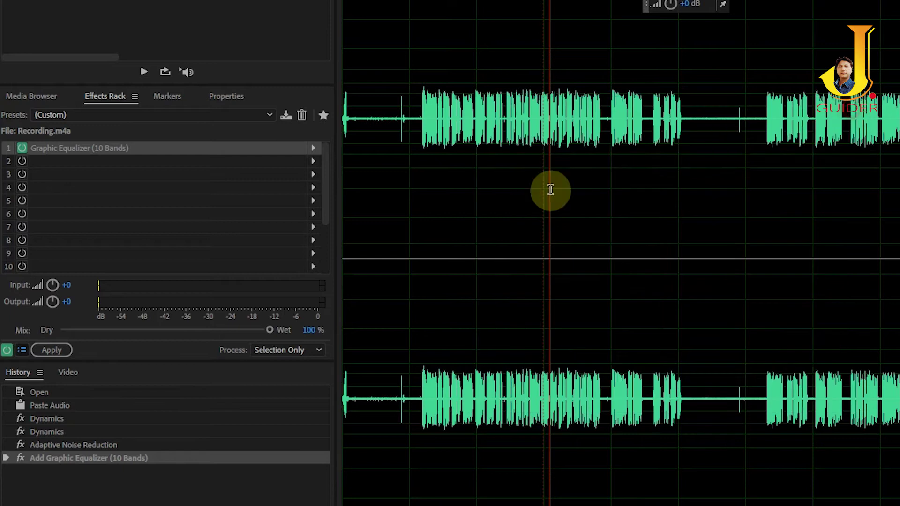
- Add a Parametric Equalizer to slot 2 of the Effects Rack with the Loudness Maximizer preset
{"action": "left_click", "coordinate": [311, 161]}
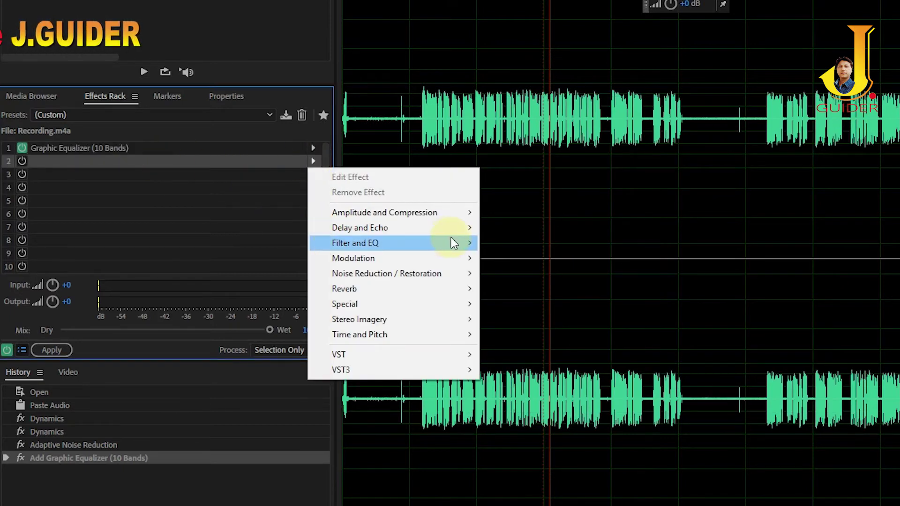
{"action": "mouse_move", "coordinate": [452, 240]}
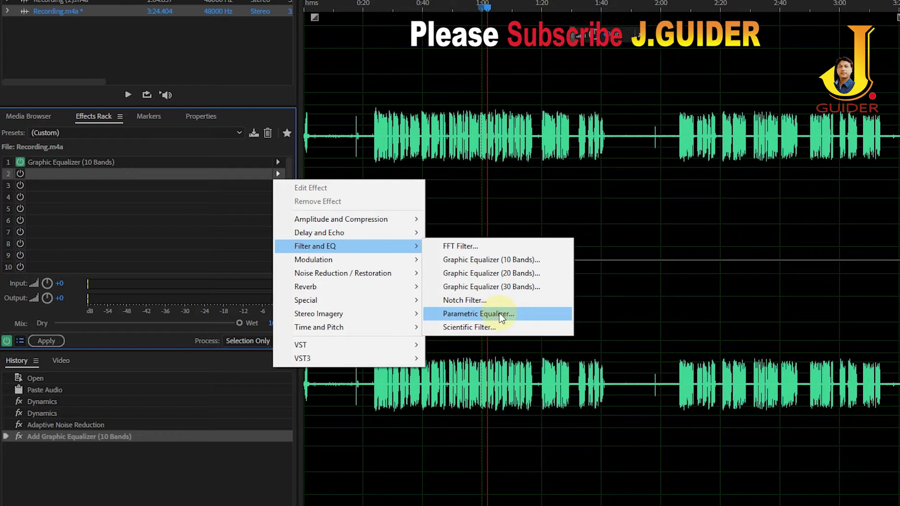
{"action": "left_click", "coordinate": [500, 315]}
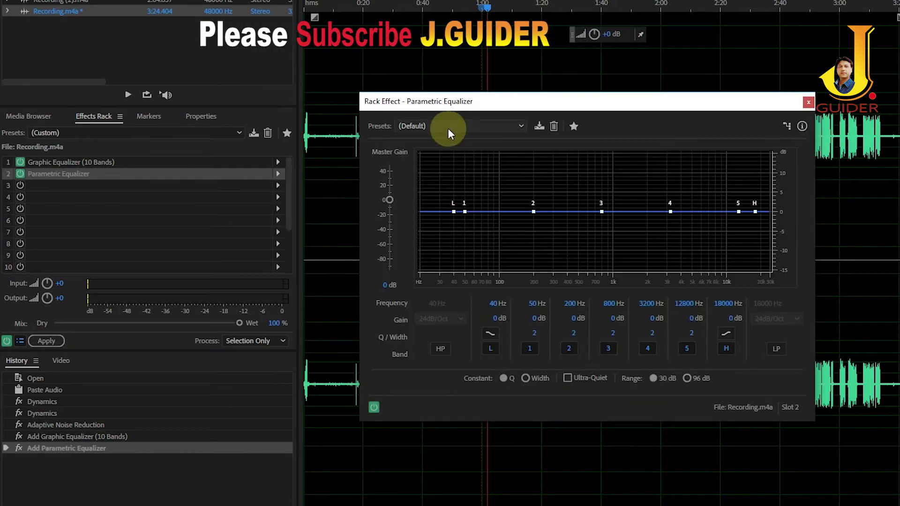
{"action": "left_click", "coordinate": [417, 127]}
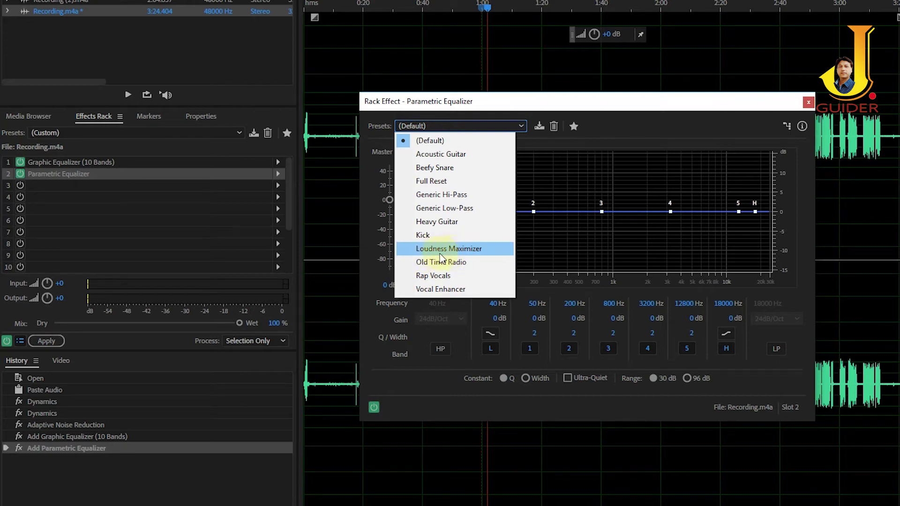
{"action": "left_click", "coordinate": [455, 250]}
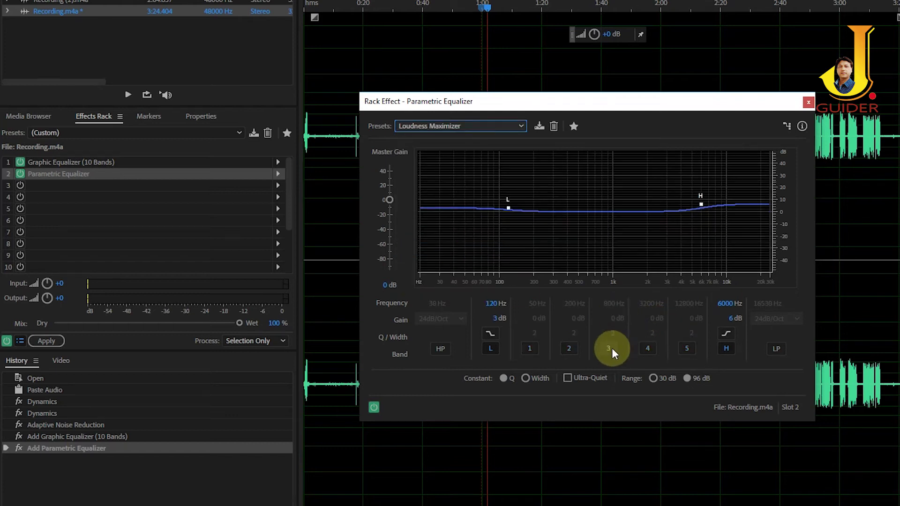
- Enable band 3 of the Parametric Equalizer and lower it to about -12.6 dB at 804 Hz while previewing, and close the effect window
{"action": "key", "text": "space"}
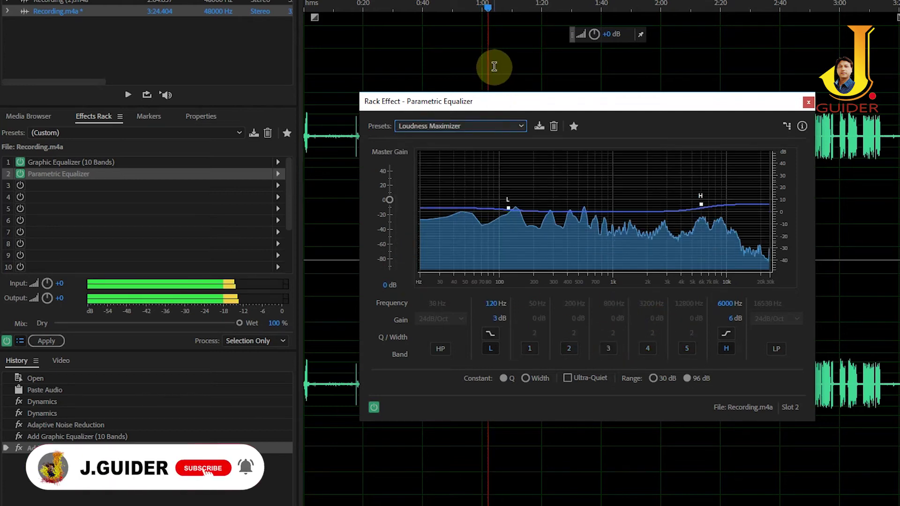
{"action": "left_click", "coordinate": [618, 348]}
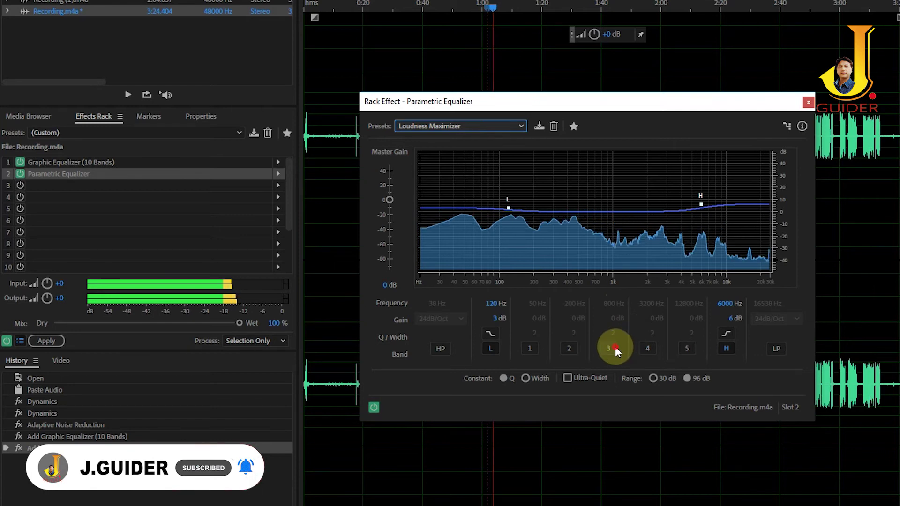
{"action": "left_click_drag", "start_coordinate": [603, 210], "coordinate": [603, 235]}
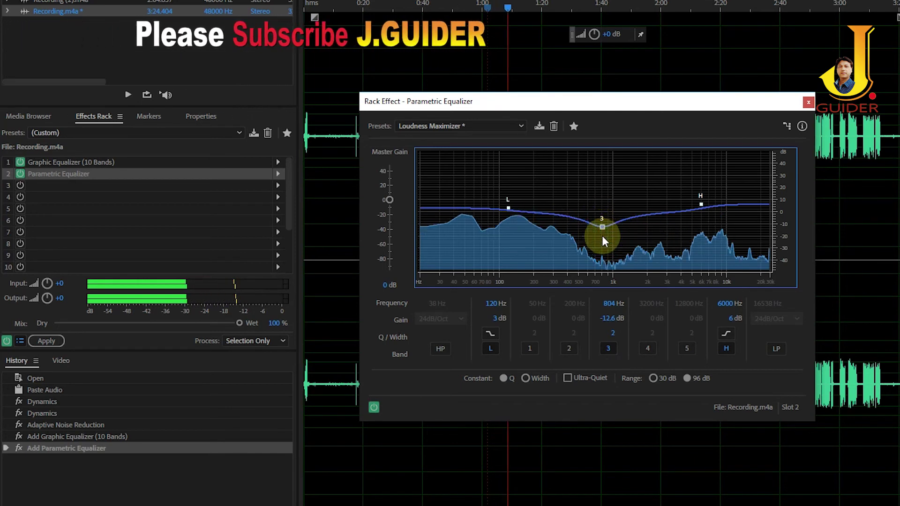
{"action": "left_click", "coordinate": [809, 103]}
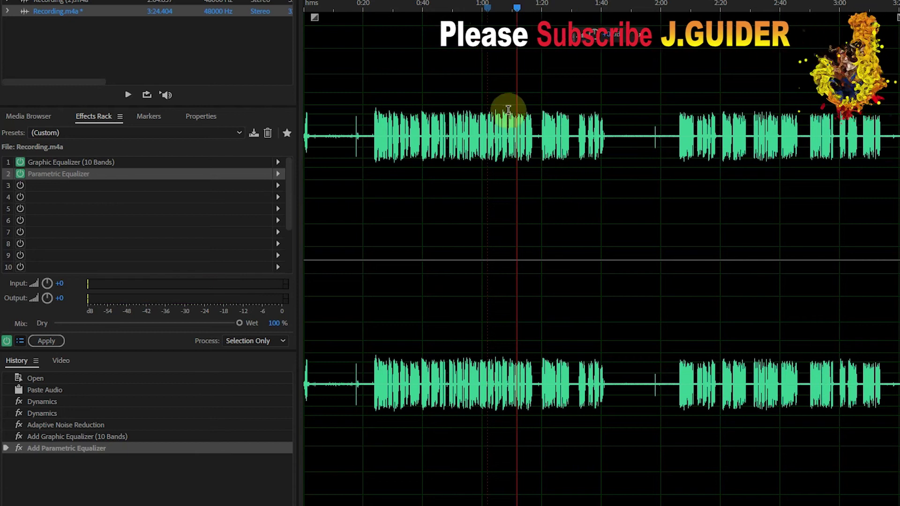
- Place the playhead at about 1:05 and raise the recording's volume with the gain control over the waveform
{"action": "left_click_drag", "start_coordinate": [517, 14], "coordinate": [440, 33]}
{"action": "left_click", "coordinate": [497, 136]}
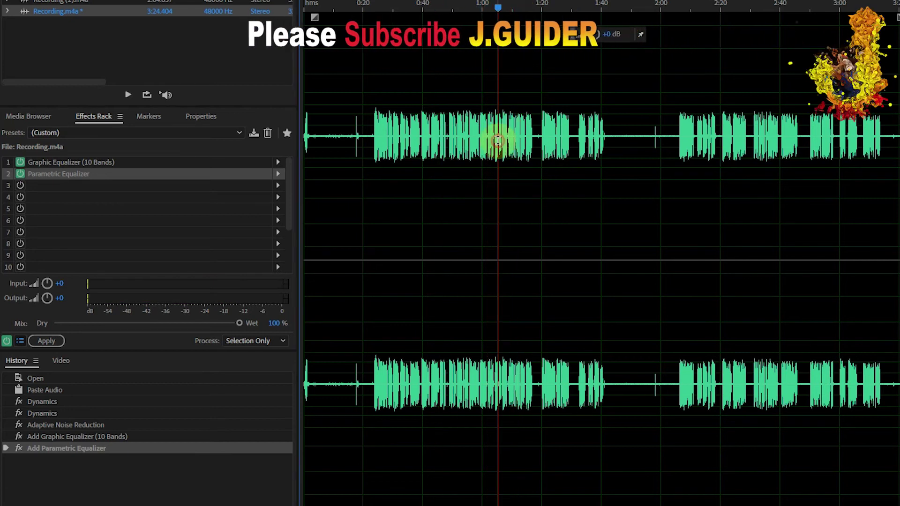
{"action": "left_click_drag", "start_coordinate": [598, 40], "coordinate": [597, 31]}
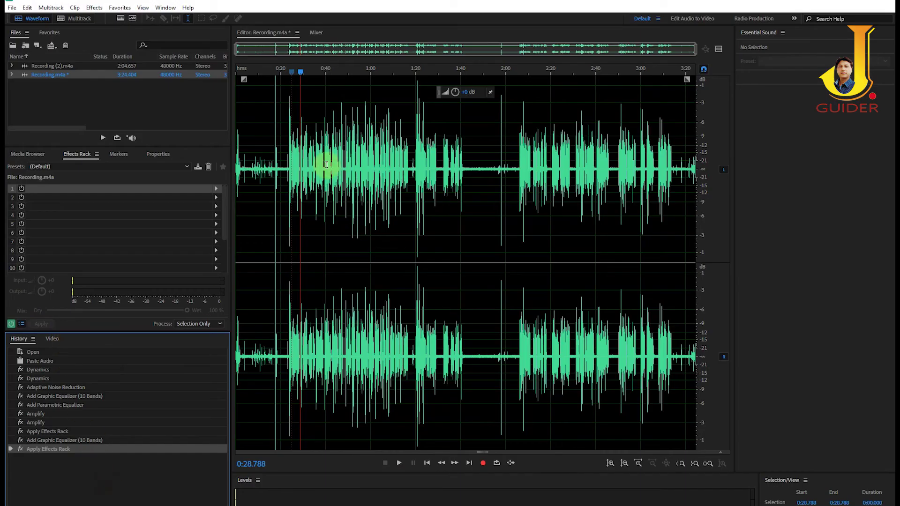
- Play the processed recording from 0:40 and from about 1:20 to check its sound and loudness
{"action": "left_click", "coordinate": [327, 164]}
{"action": "key", "text": "space"}
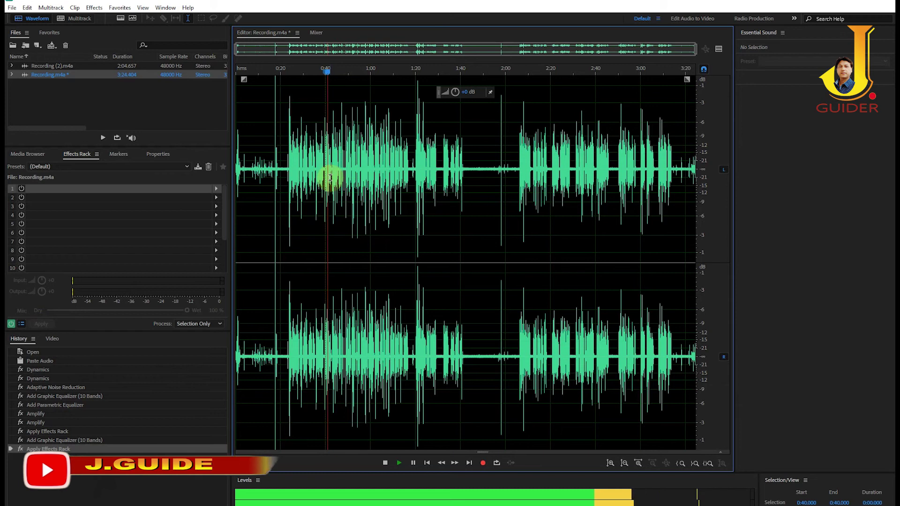
{"action": "left_click", "coordinate": [411, 152]}
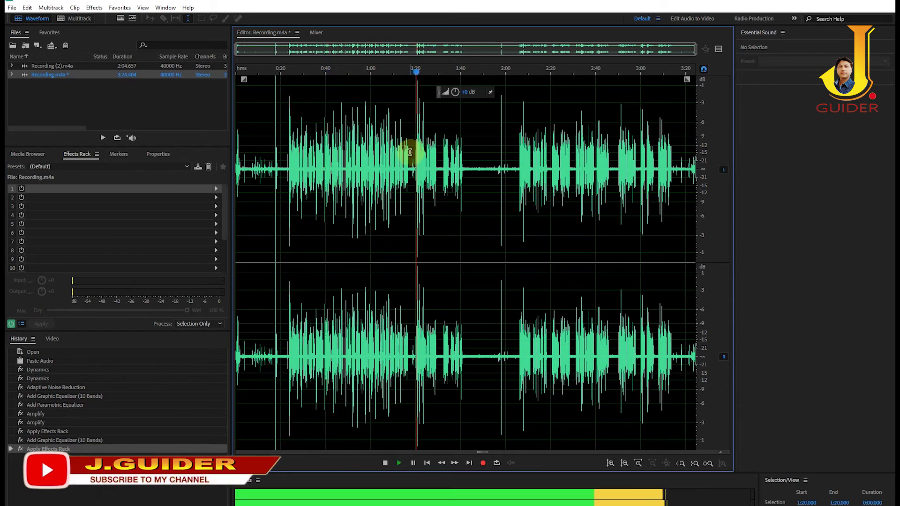
{"action": "key", "text": "space"}
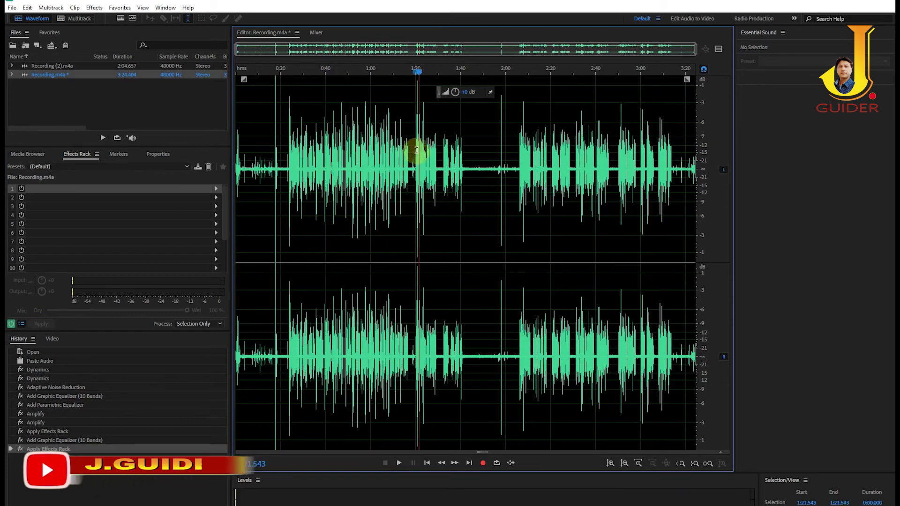
{"action": "key", "text": "space"}
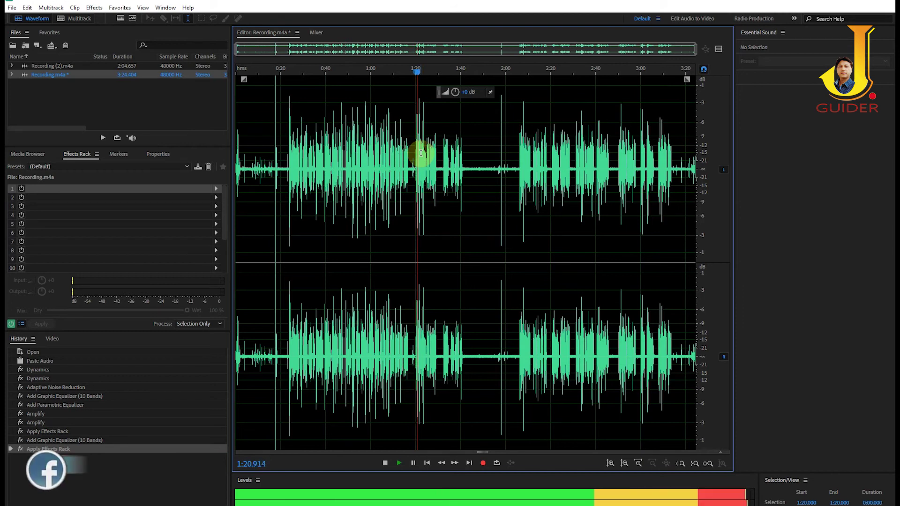
{"action": "key", "text": "space"}
- Undo the last Effects Rack application to compare the sound from about 1:06, and apply the Graphic Equalizer rack again
{"action": "key", "text": "ctrl+z"}
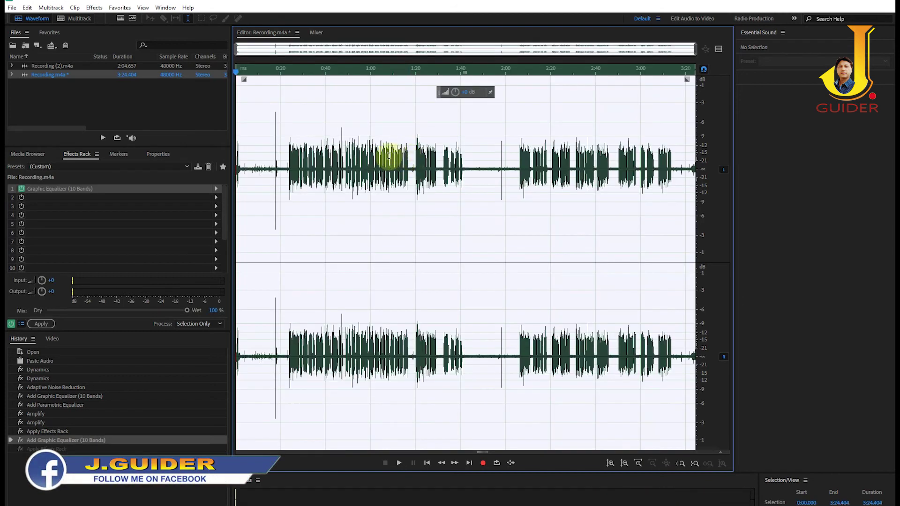
{"action": "key", "text": "space"}
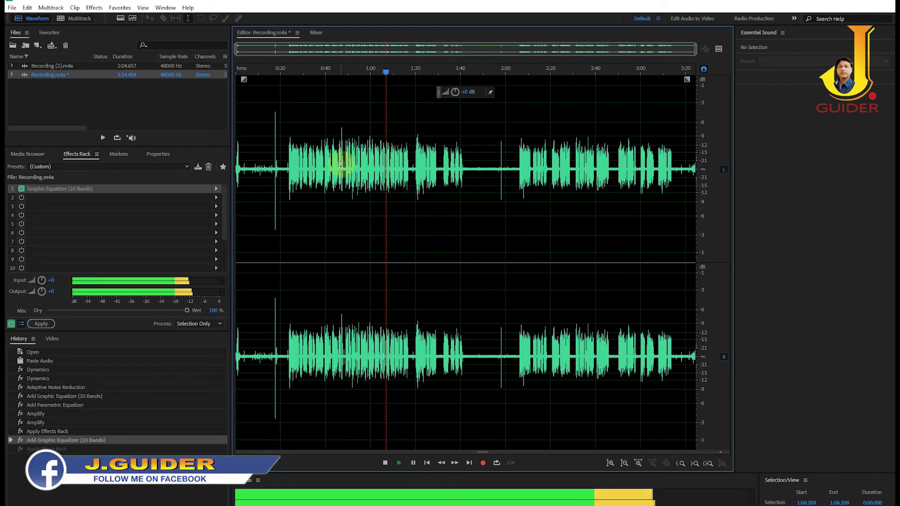
{"action": "left_click", "coordinate": [43, 324]}
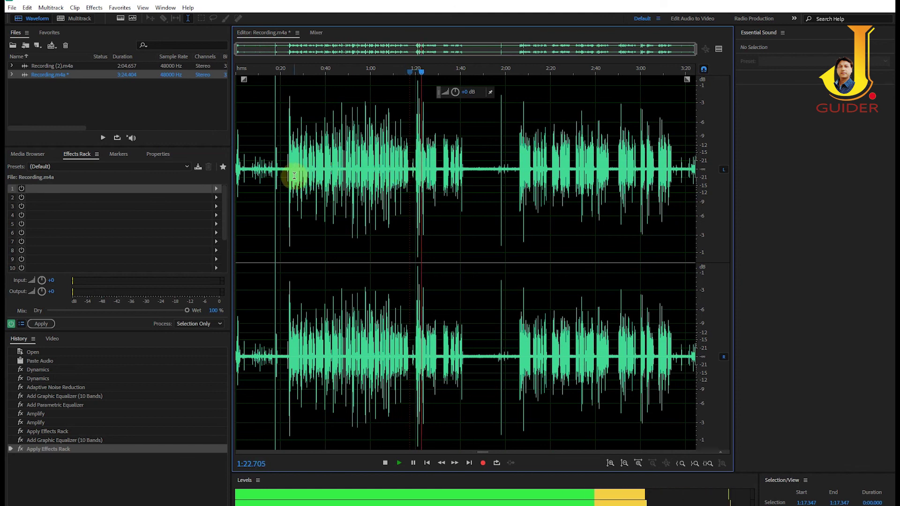
{"action": "key", "text": "space"}
{"action": "left_click", "coordinate": [306, 161]}
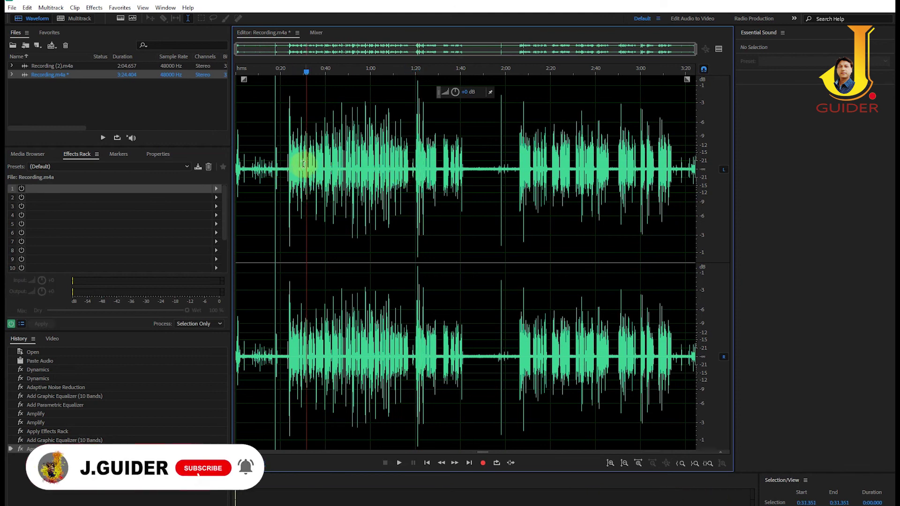